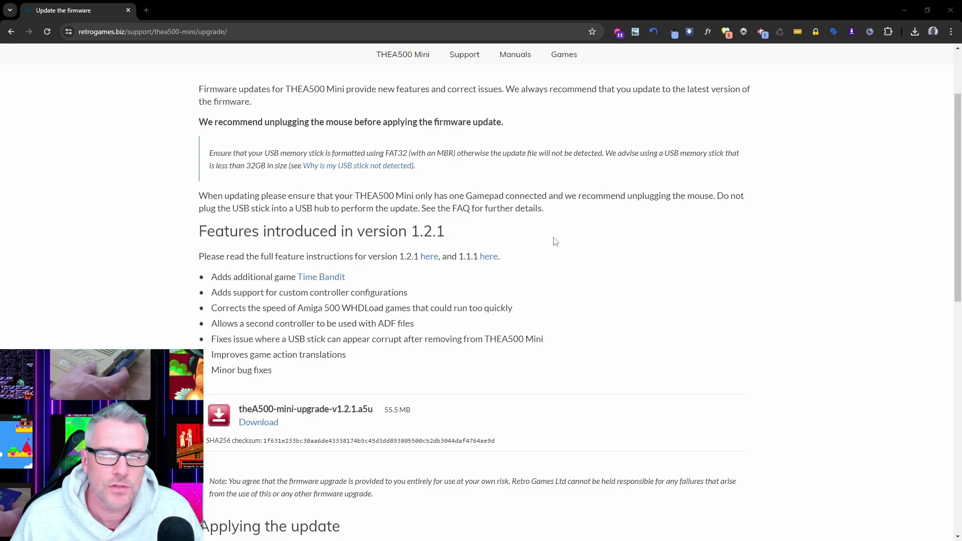
Step: Review the Update the Firmware page, highlighting its title, the 1.2.1 version and the page address
scroll(556, 254, "up", 2)
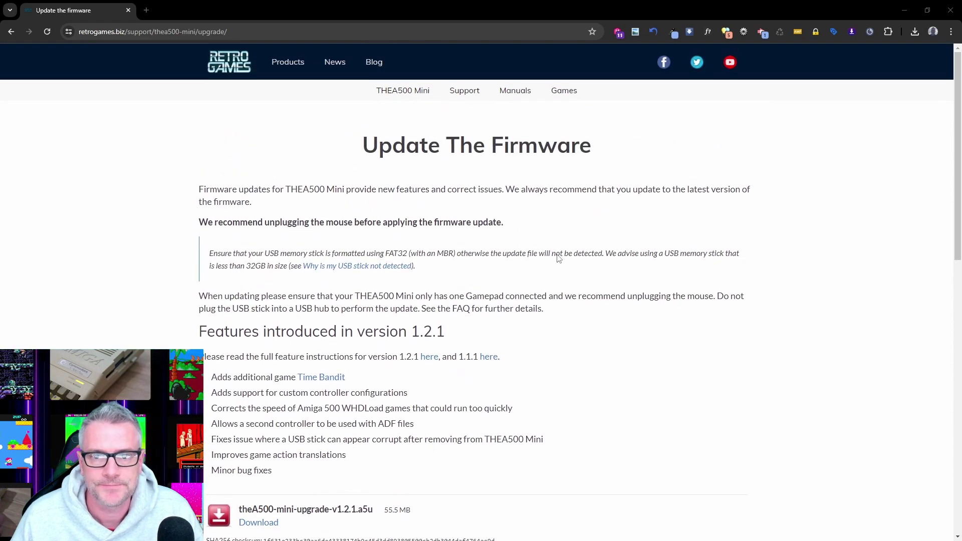
triple_click(423, 136)
left_click(490, 251)
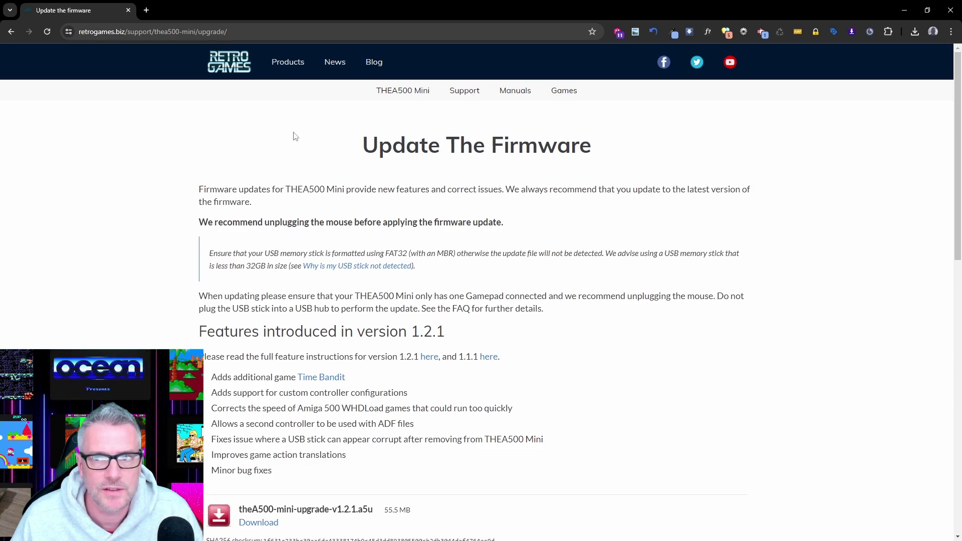
scroll(583, 138, "down", 2)
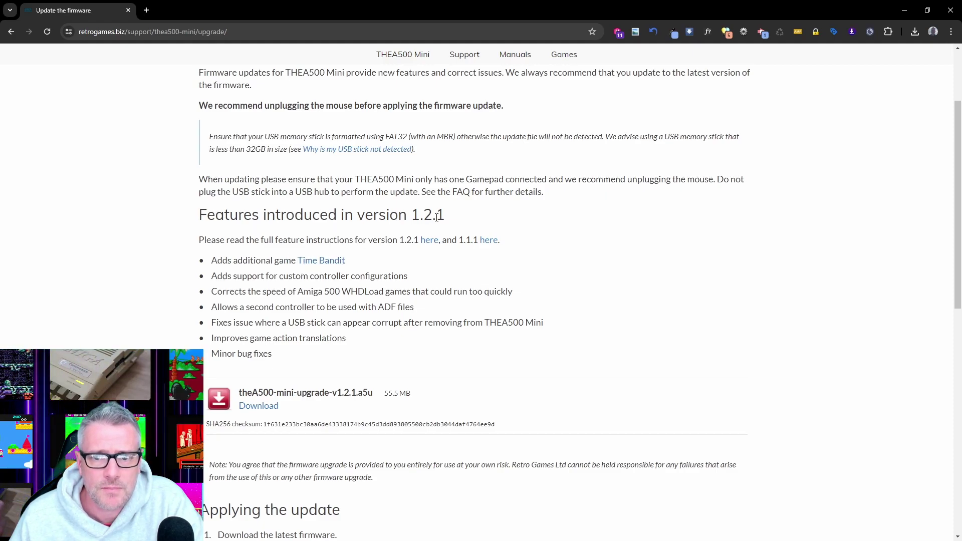
left_click_drag(445, 215, 411, 216)
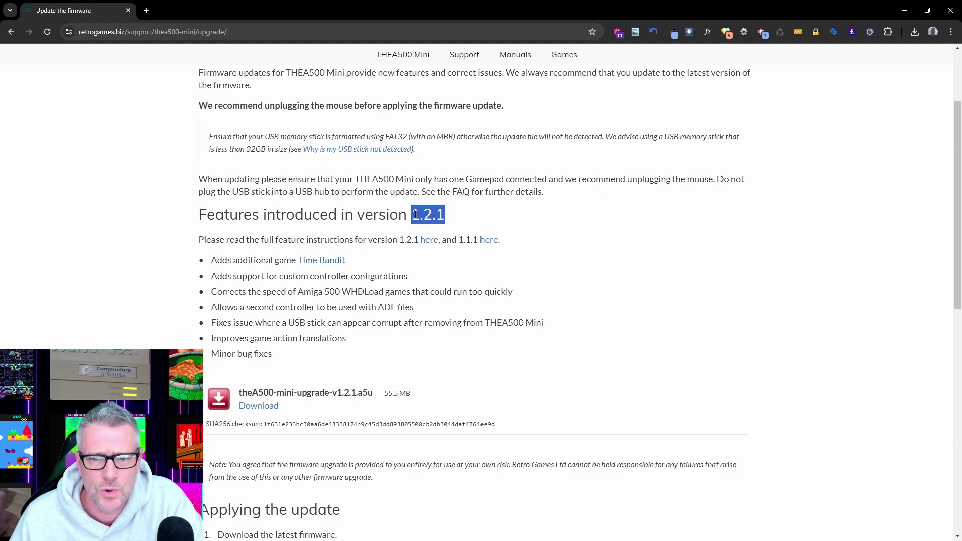
left_click(202, 35)
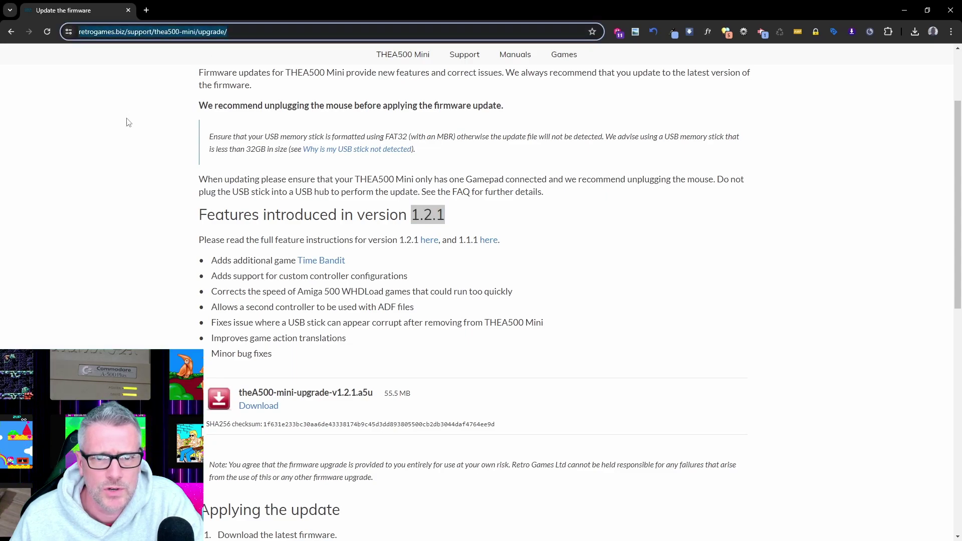
left_click(112, 251)
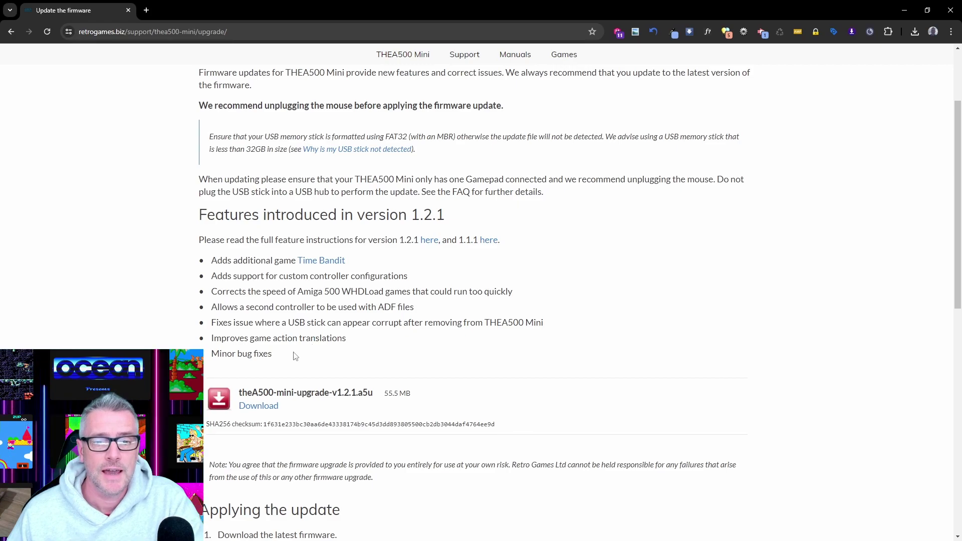
Step: Return to the firmware upgrade instructions tab, then switch to File Explorer showing USB Drive (D:)
scroll(279, 374, "down", 3)
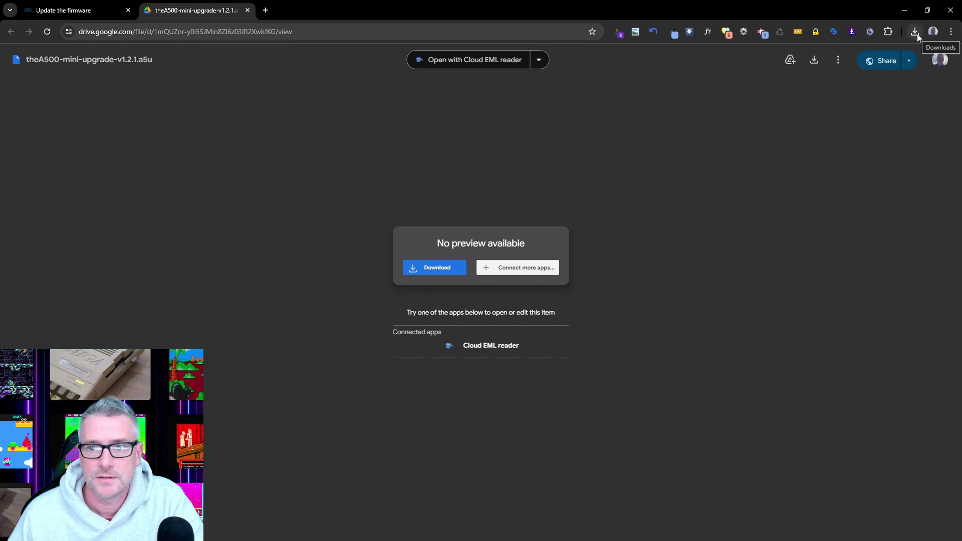
left_click(113, 6)
scroll(147, 308, "down", 1)
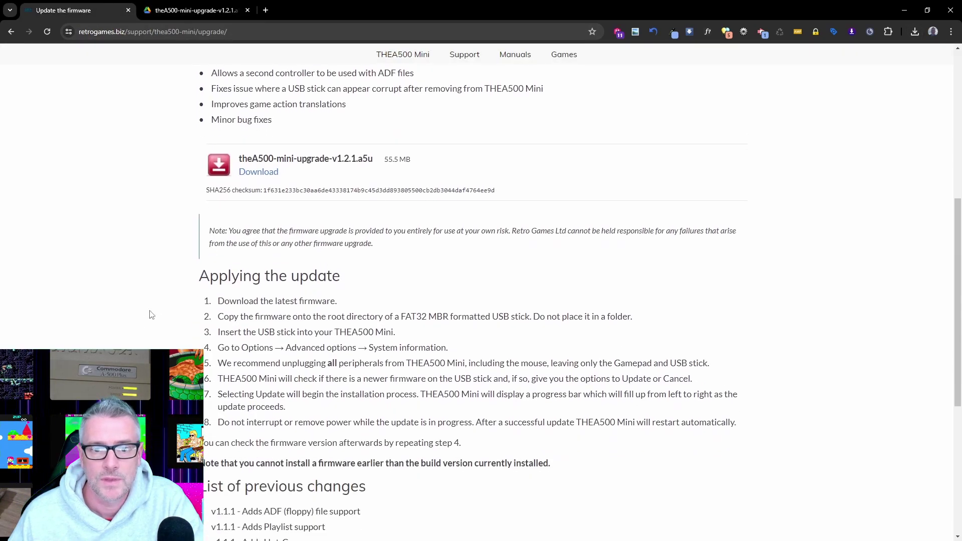
scroll(152, 314, "down", 1)
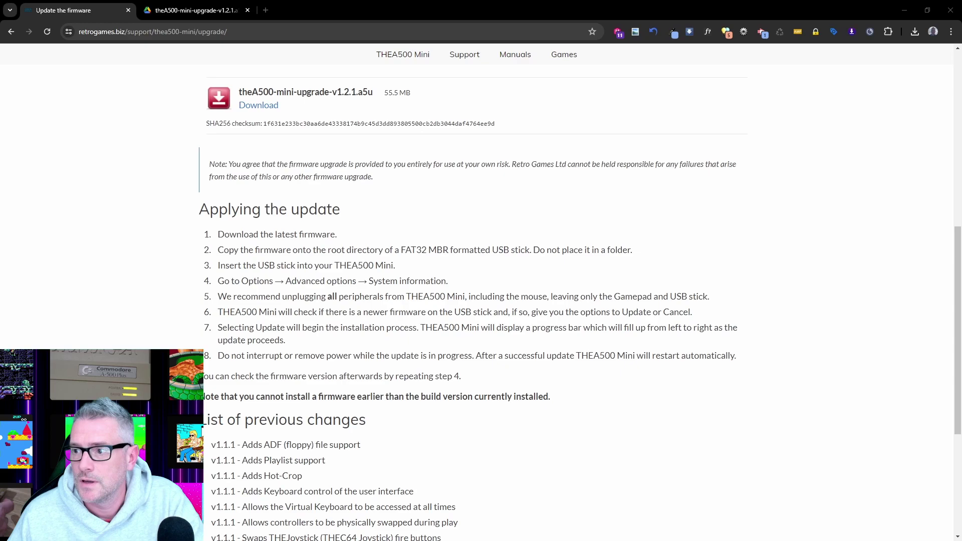
key("alt+Tab")
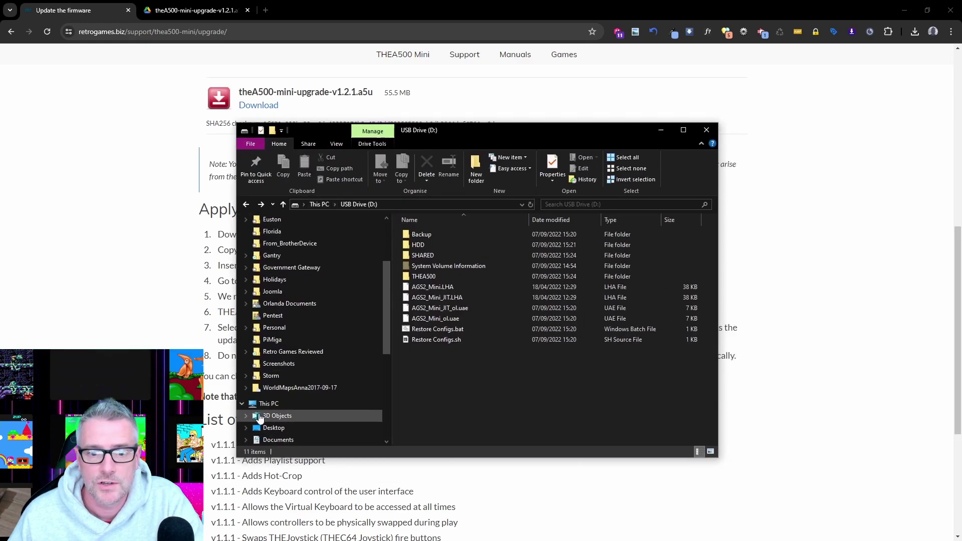
Step: Quick-format USB Drive (D:) as FAT32 with 16-kilobyte allocation units and confirm the erase
scroll(300, 407, "down", 3)
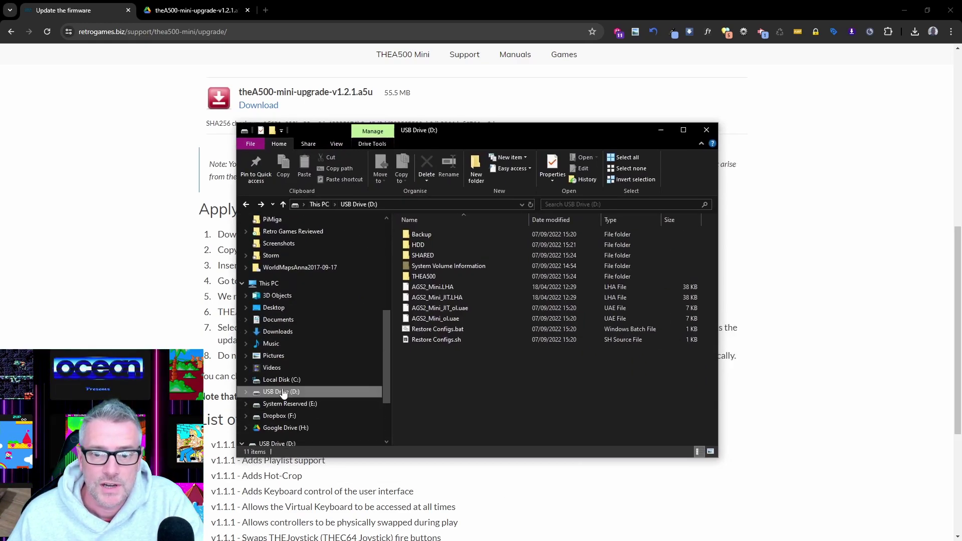
right_click(282, 393)
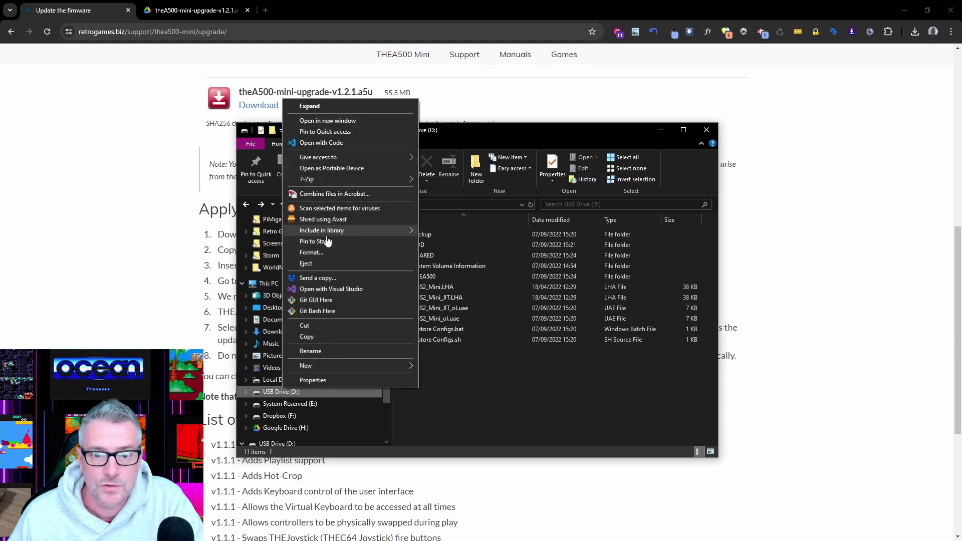
left_click(311, 252)
key("alt+Tab")
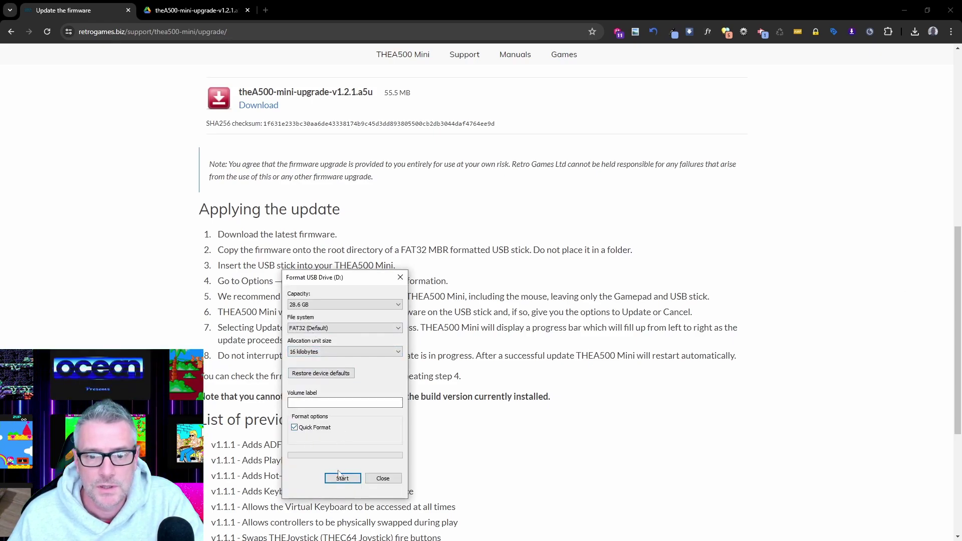
left_click(339, 476)
left_click(510, 277)
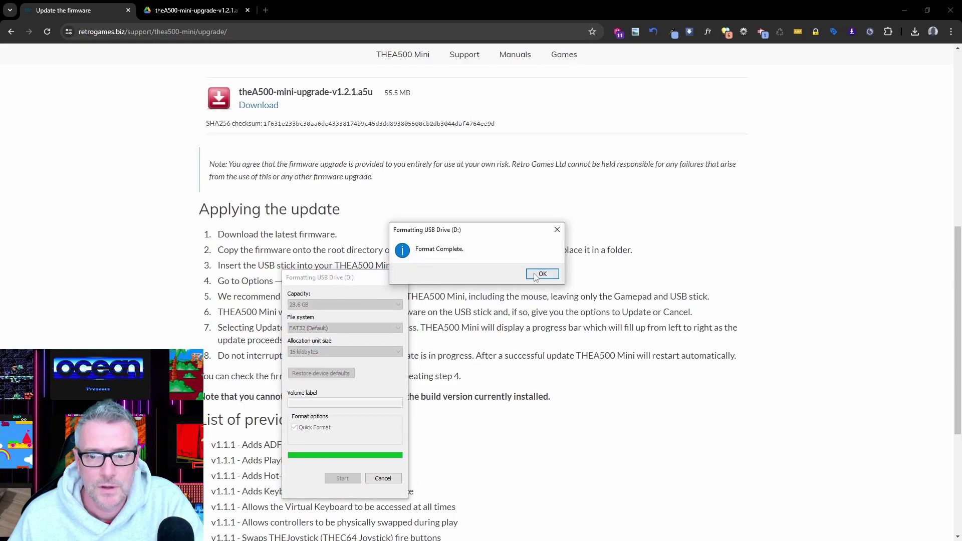
left_click(542, 273)
Step: Download theA500-mini-upgrade-v1.2.1.a5u (55.5 MB) from its Google Drive page
left_click(915, 32)
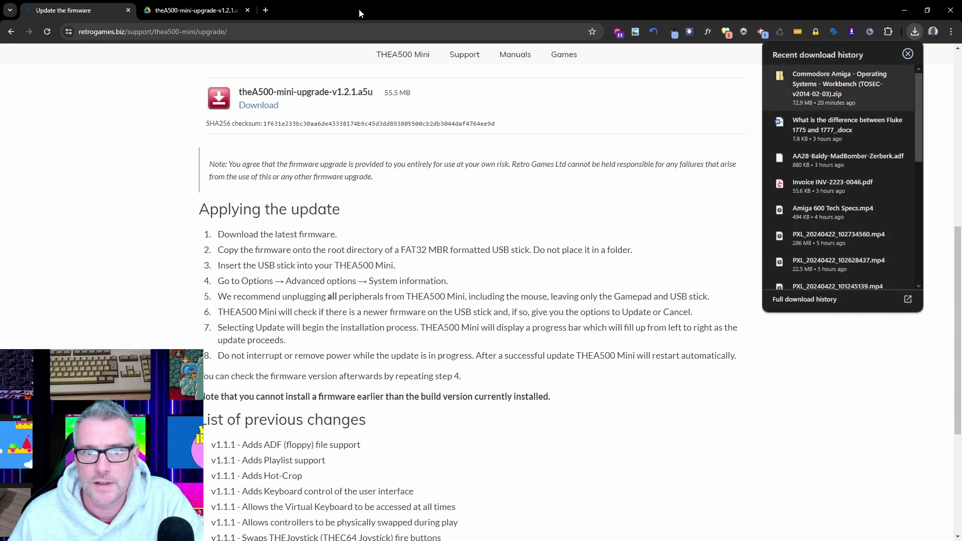
left_click(196, 10)
left_click(435, 268)
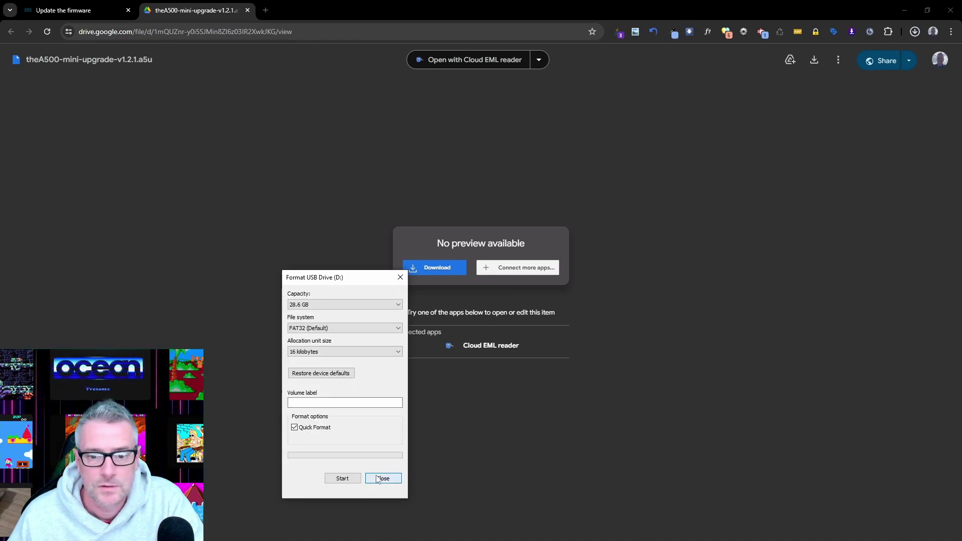
Step: Close the Format dialog, open the freshly formatted USB Drive (D:) in Explorer, and return to Drive
left_click(382, 479)
key("super+e")
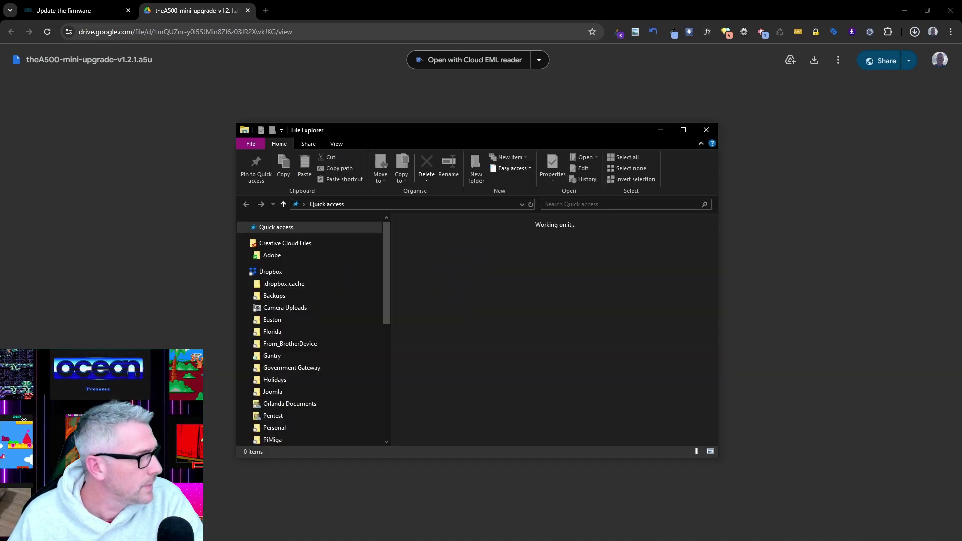
scroll(325, 391, "down", 7)
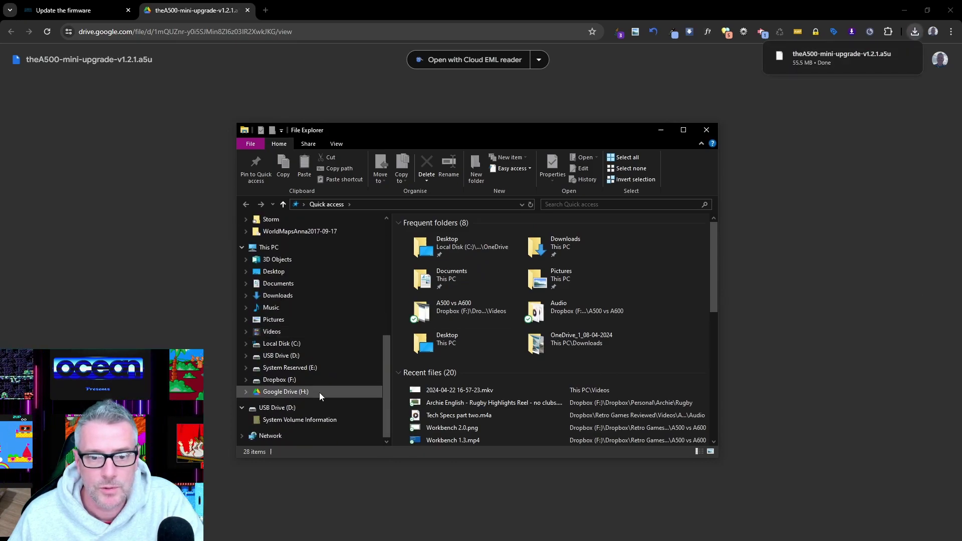
left_click(284, 357)
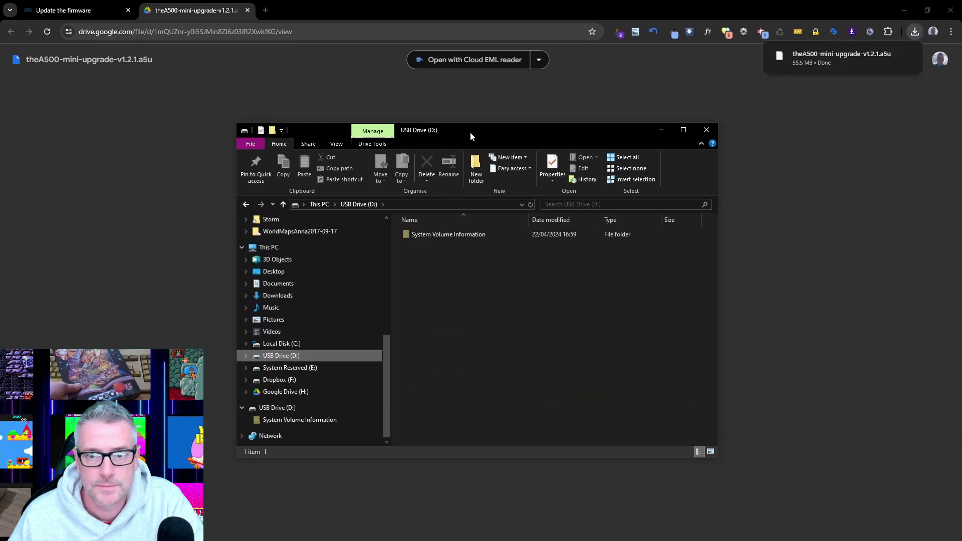
left_click(470, 131)
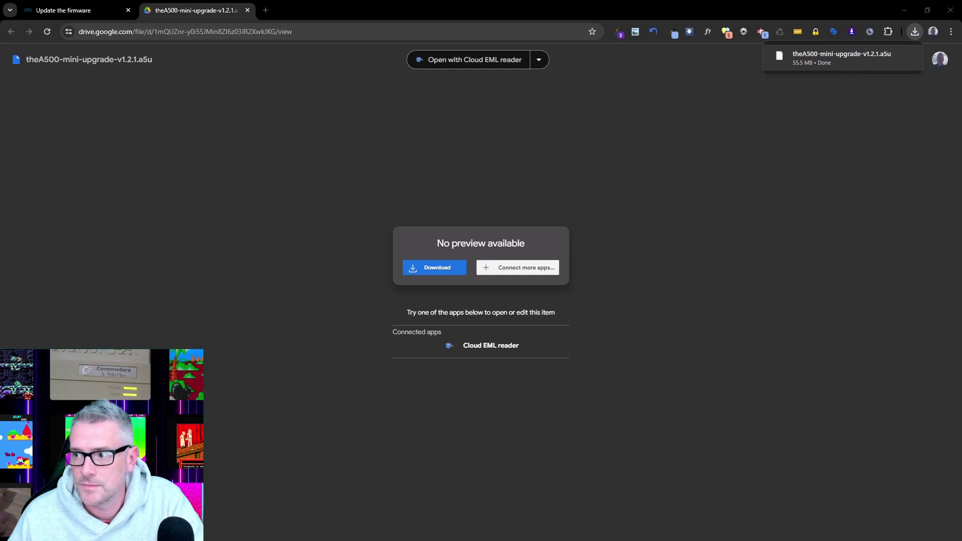
Step: Check the USB Drive (D:) window, then switch back to the firmware instructions tab in Chrome
key("alt+Tab")
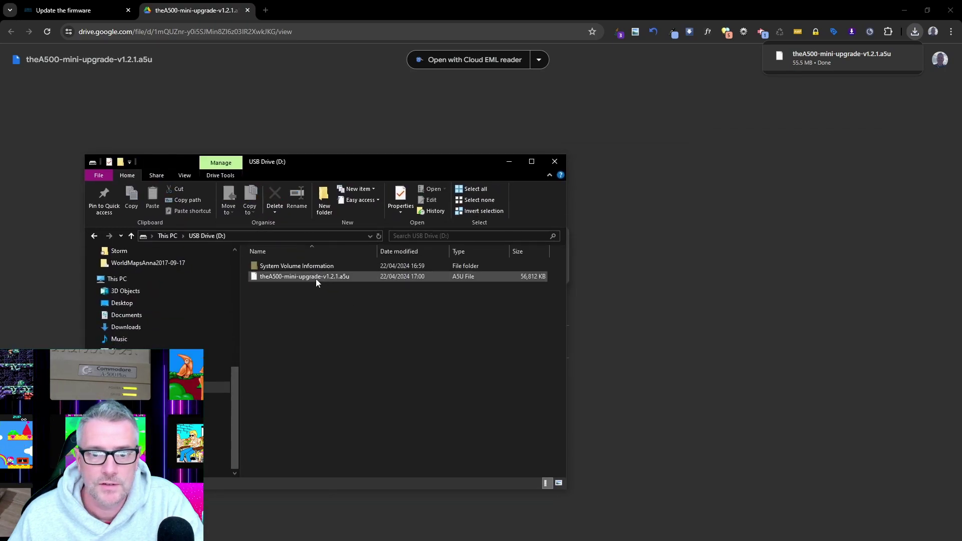
key("alt+Tab")
key("ctrl+shift+Tab")
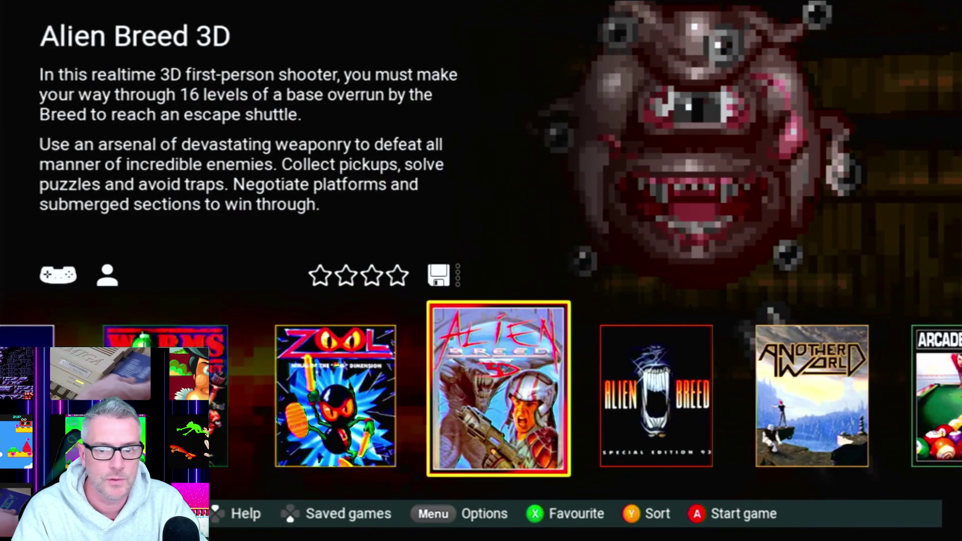
key("Left")
key("Left")
key("Left")
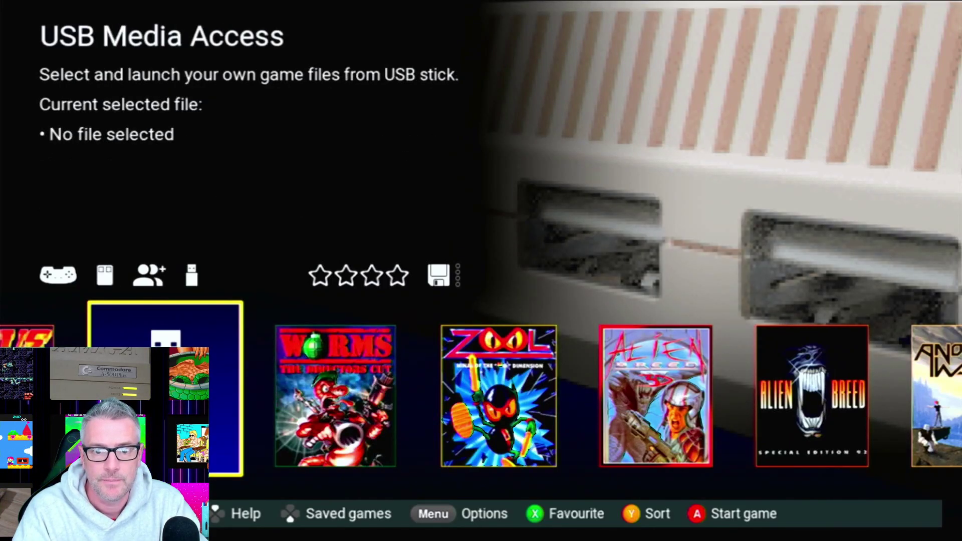
key("Return")
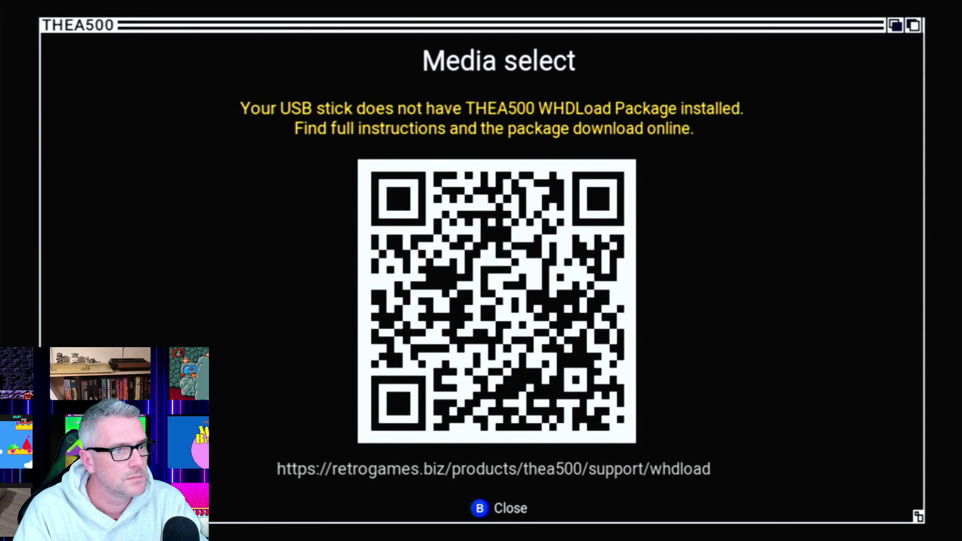
key("Escape")
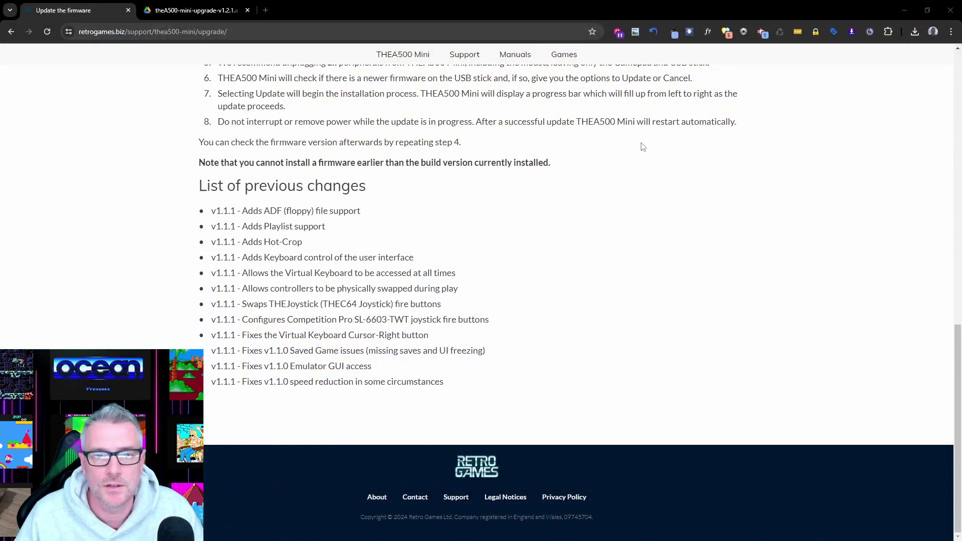
scroll(646, 207, "up", 8)
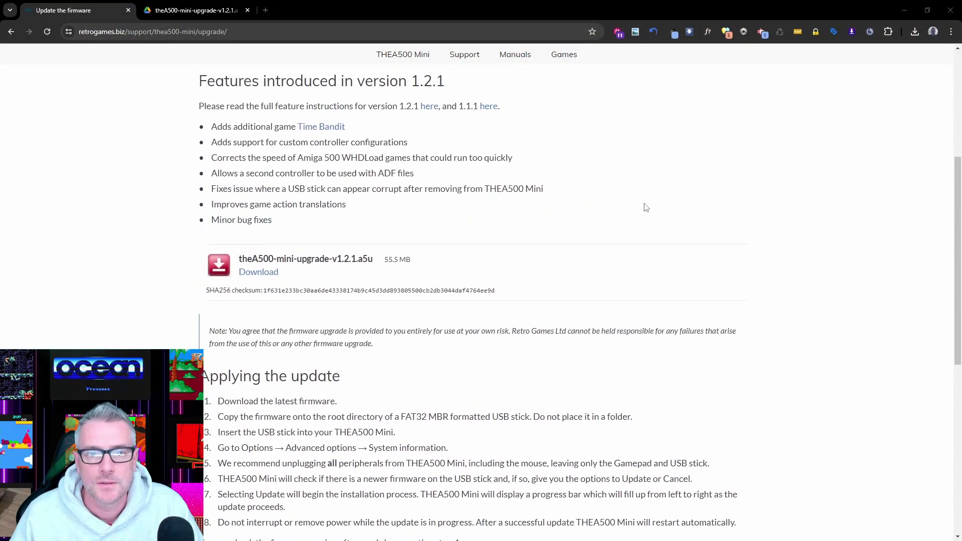
scroll(278, 324, "up", 2)
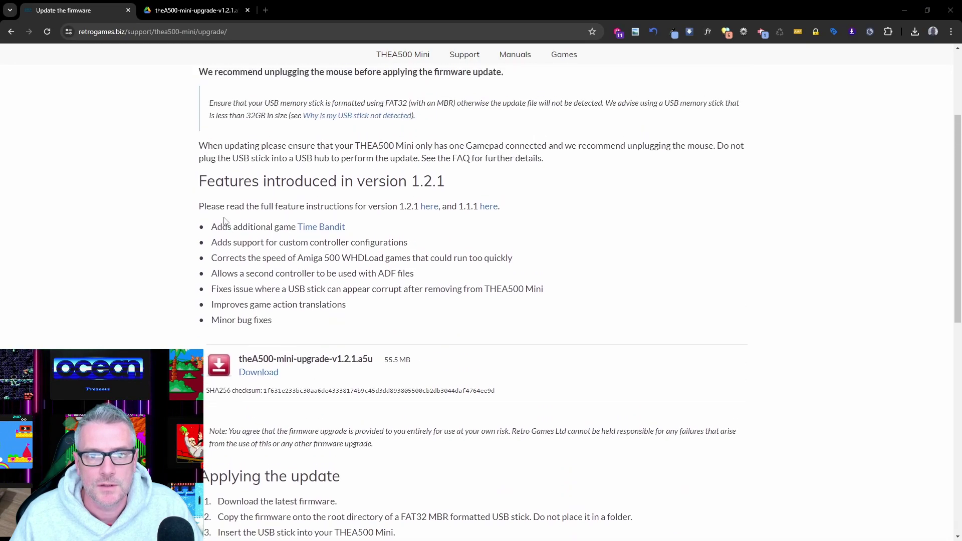
scroll(224, 221, "up", 3)
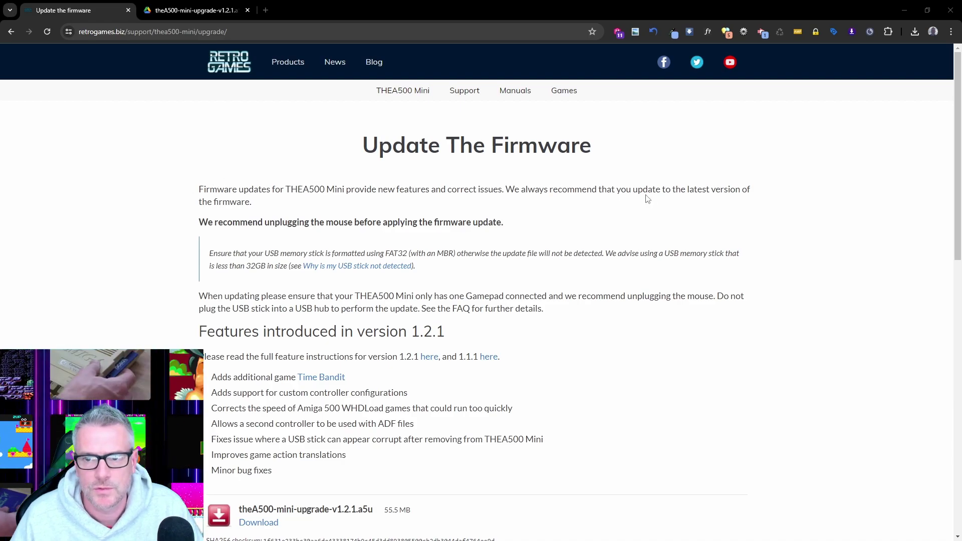
scroll(228, 264, "down", 8)
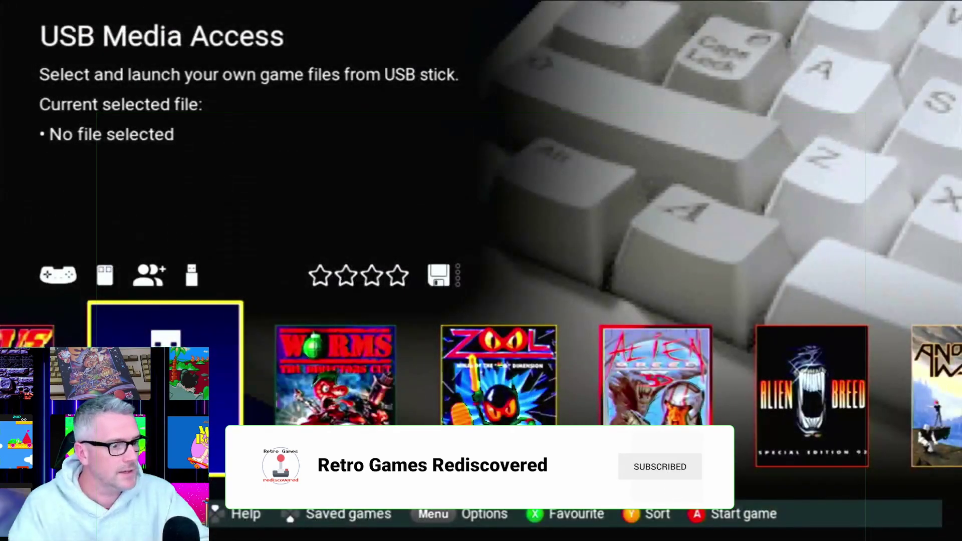
Step: Go to Options > Advanced options > System information and confirm installing firmware 1.2.1
key("Menu")
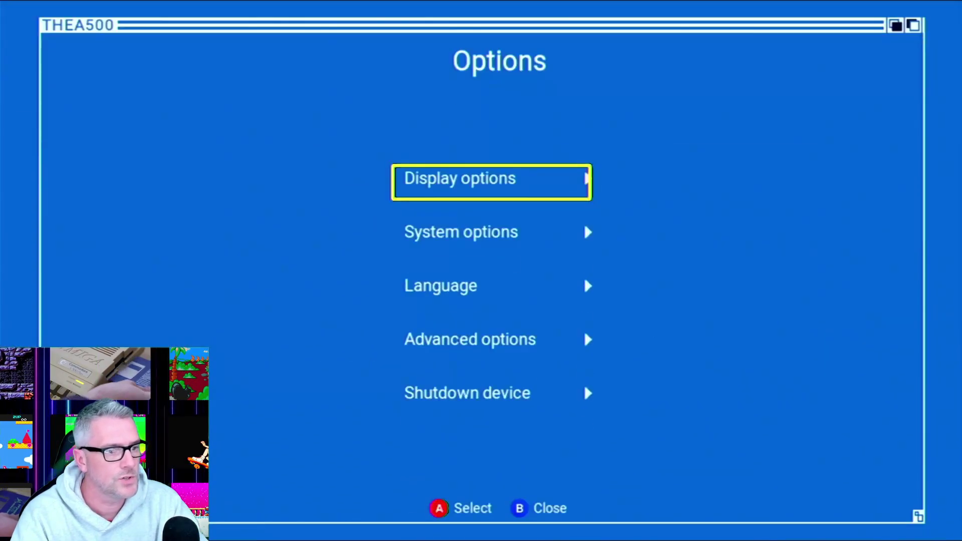
key("Down")
key("Down")
key("Down")
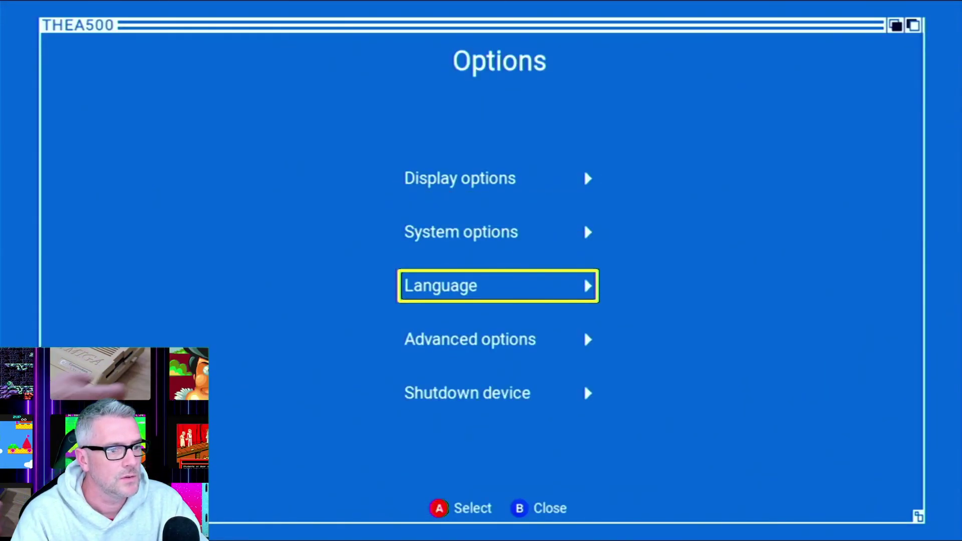
key("Return")
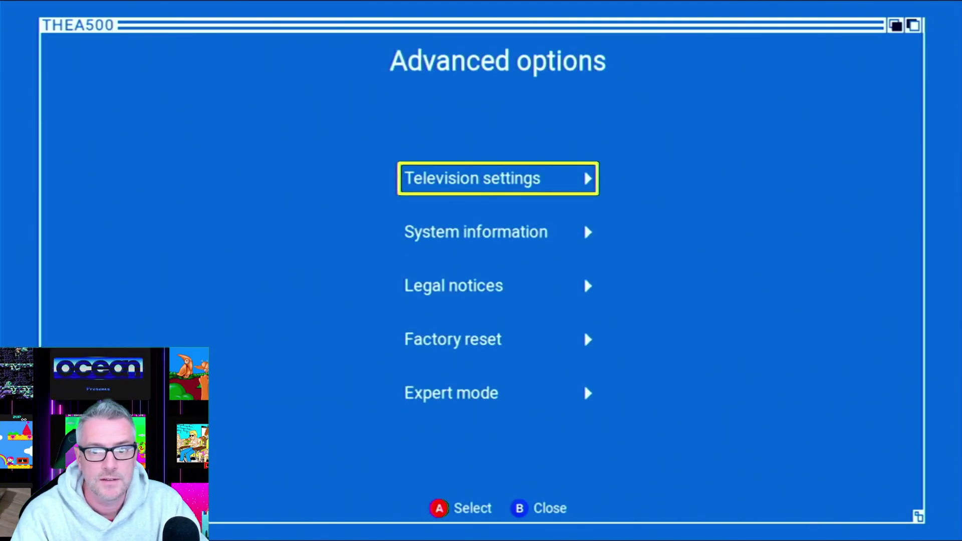
key("Down")
key("Return")
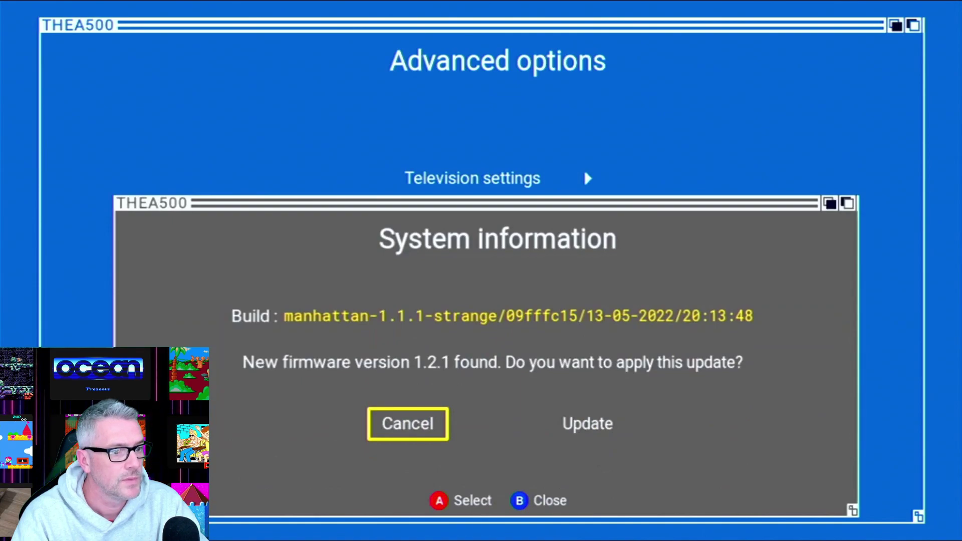
key("Right")
key("Return")
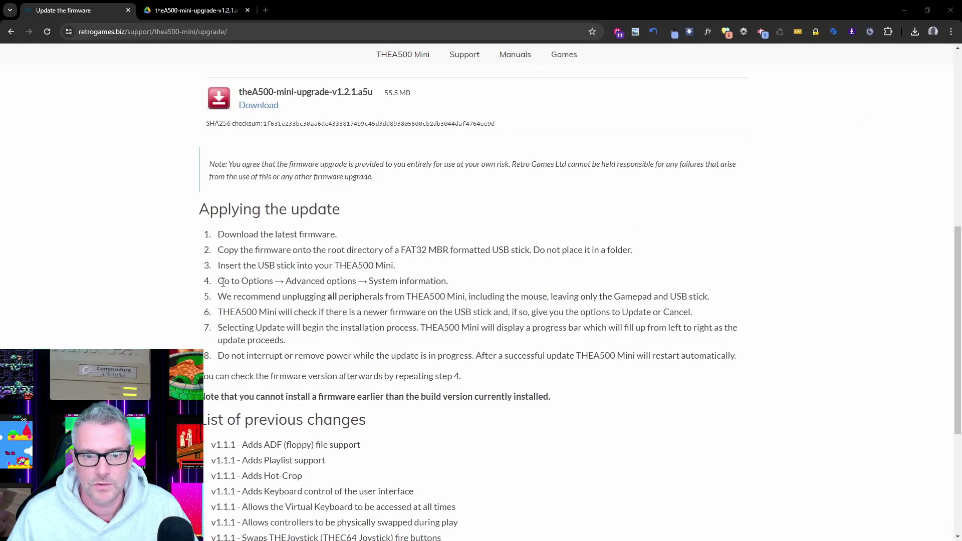
Step: Highlight step 4's 'Options → Advanced options → System information' path in Applying the update
left_click_drag(219, 281, 446, 282)
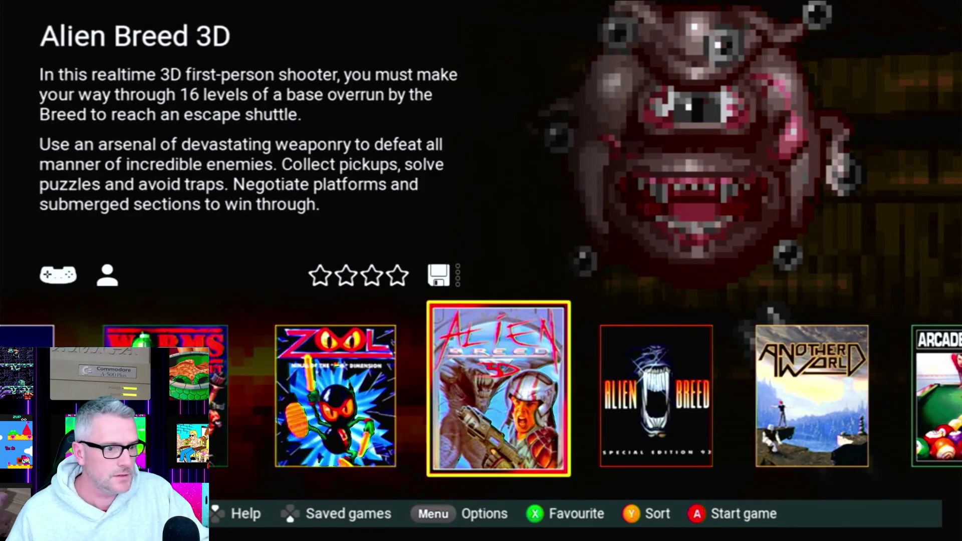
Step: Move the carousel left from Alien Breed 3D past Zool to land on Time Bandit
key("Left")
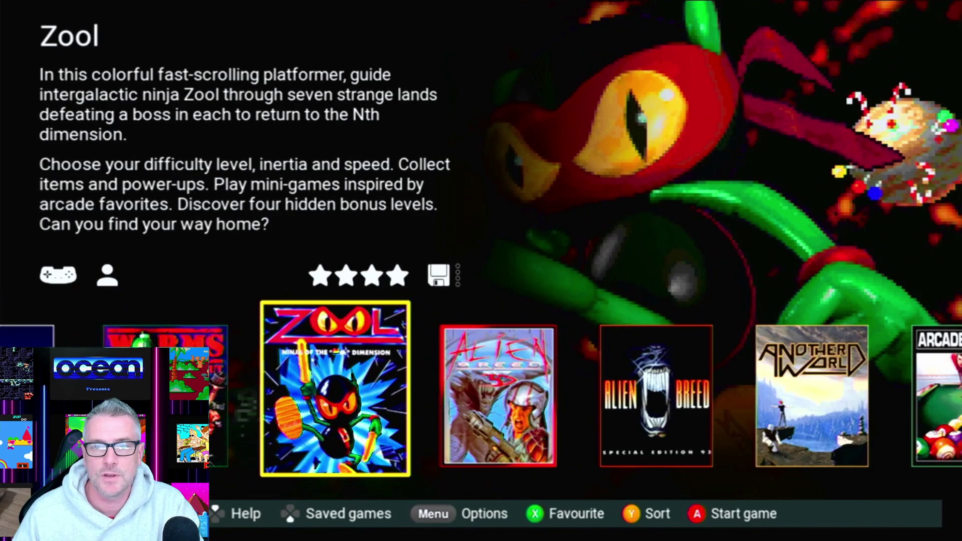
key("Left")
key("Left")
key("Left")
key("Left")
key("Left")
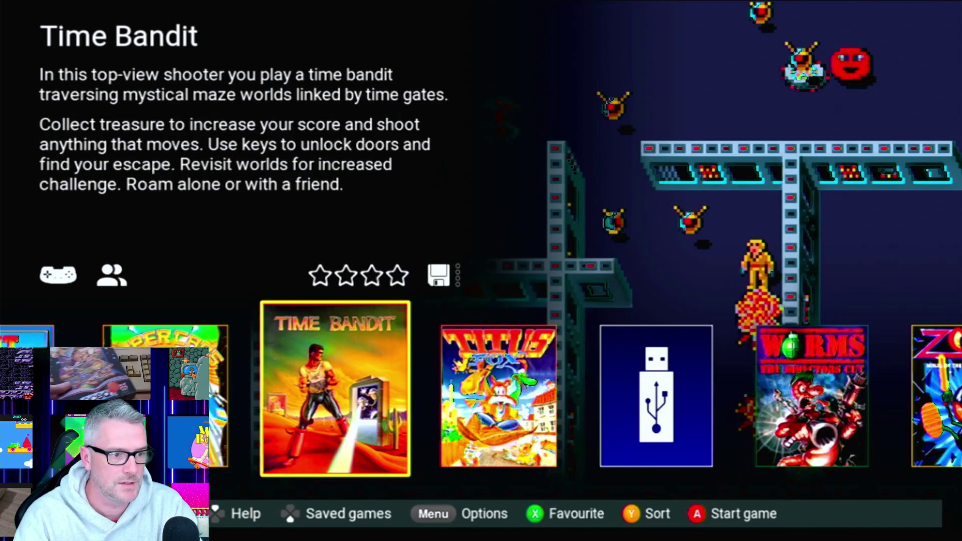
key("Right")
key("Left")
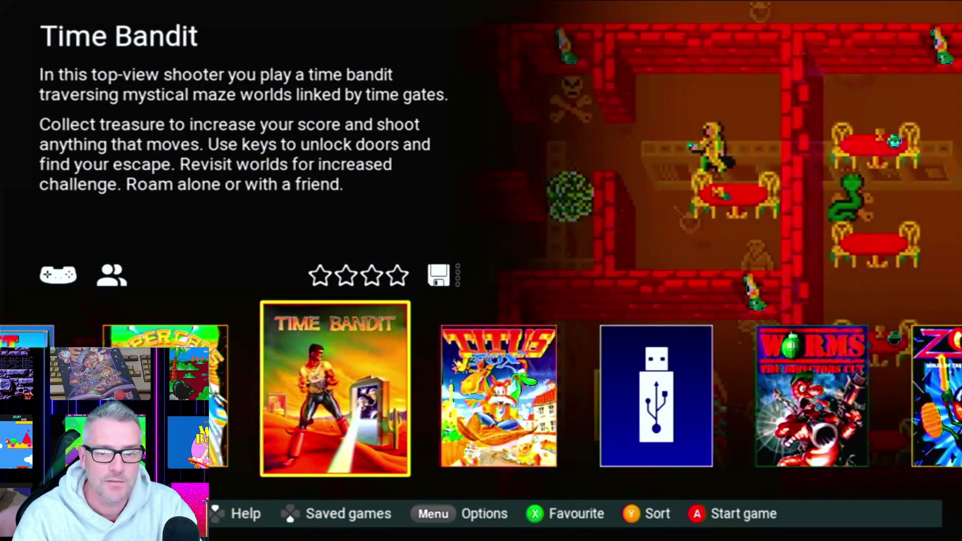